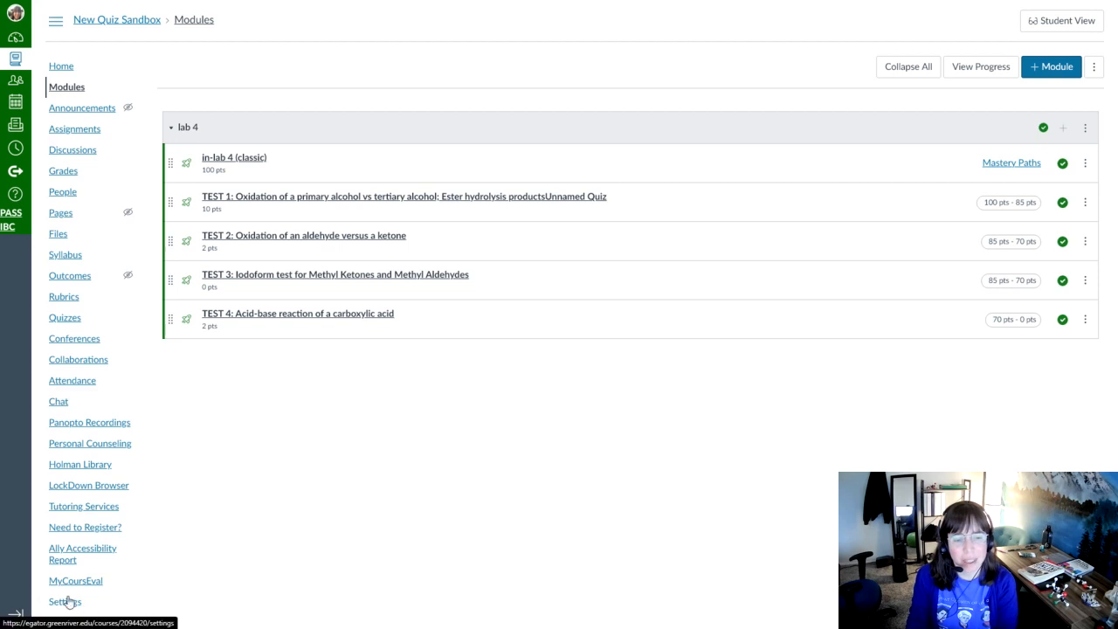
# - Enable McGraw-Hill Connect in the course navigation settings
pyautogui.click(71, 606)
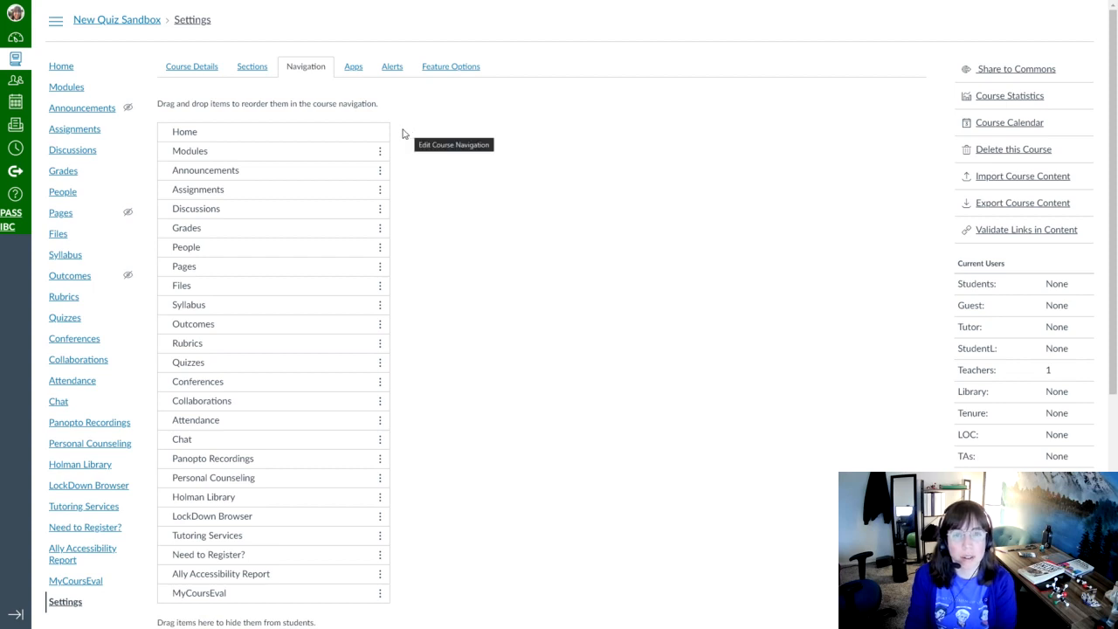
pyautogui.scroll(-5, 405, 133)
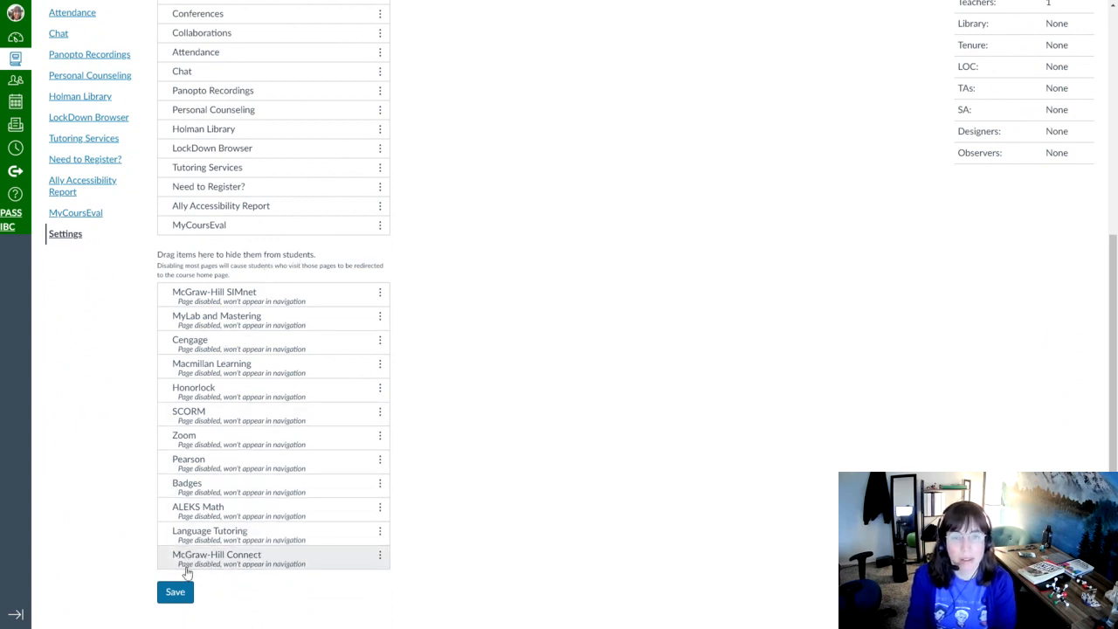
pyautogui.click(380, 557)
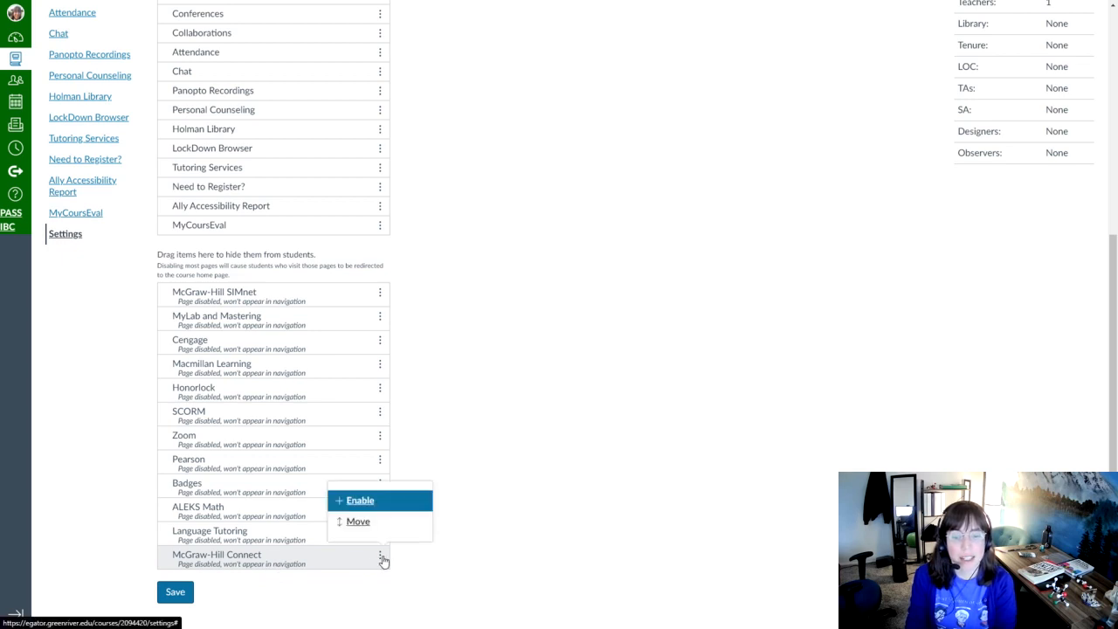
pyautogui.click(364, 503)
# - Move McGraw-Hill Connect directly below Assignments in the course navigation order and save the navigation settings
pyautogui.scroll(-2, 425, 479)
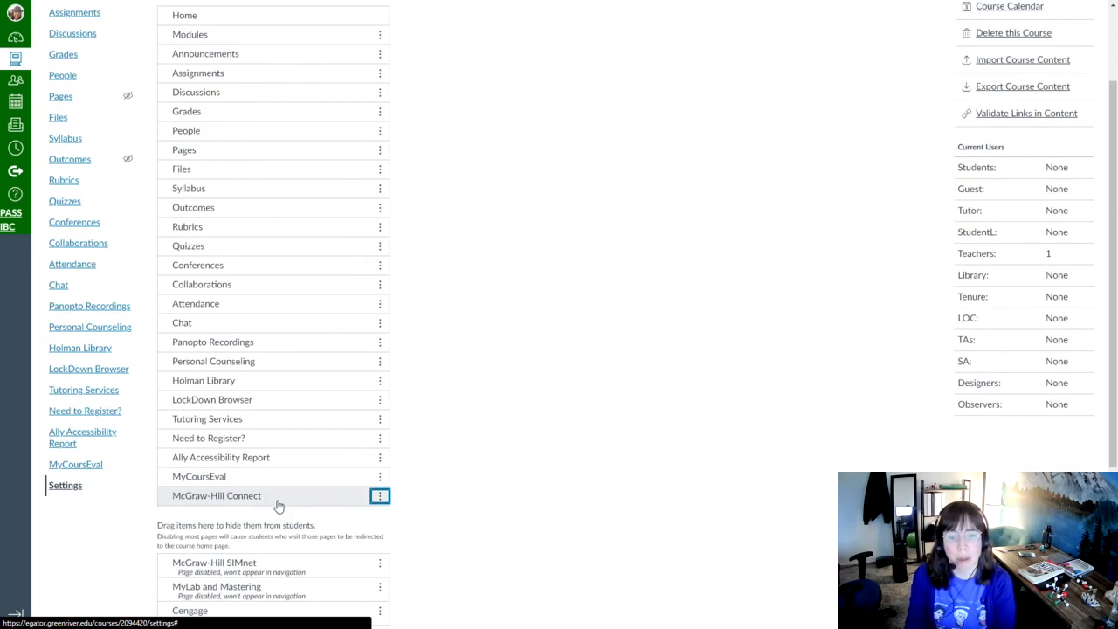
pyautogui.moveTo(279, 506); pyautogui.dragTo(329, 213)
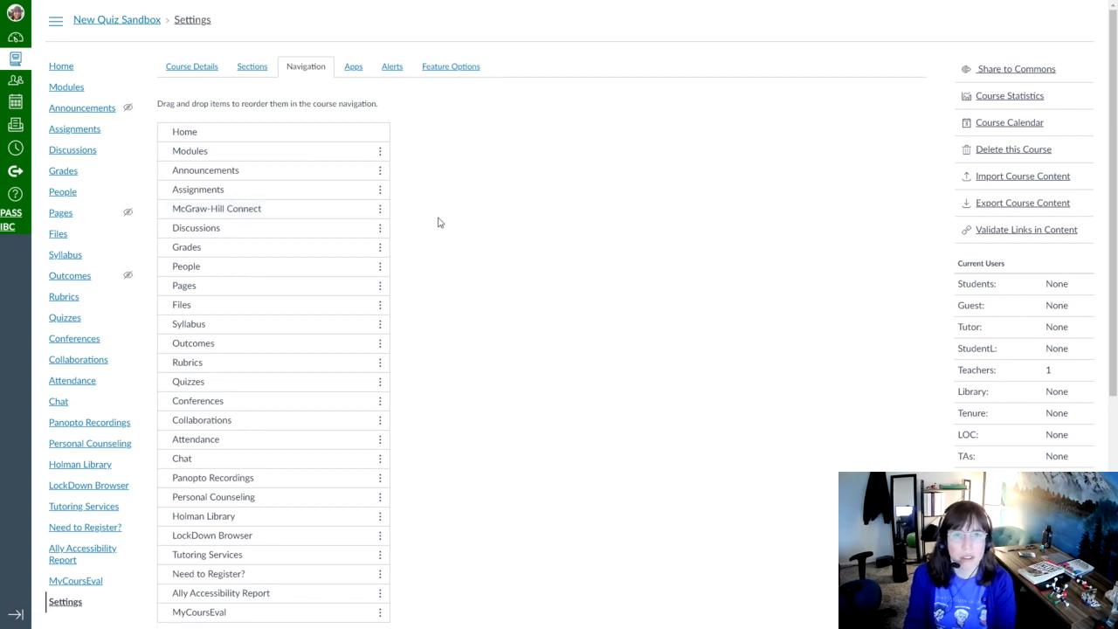
pyautogui.scroll(-4, 438, 222)
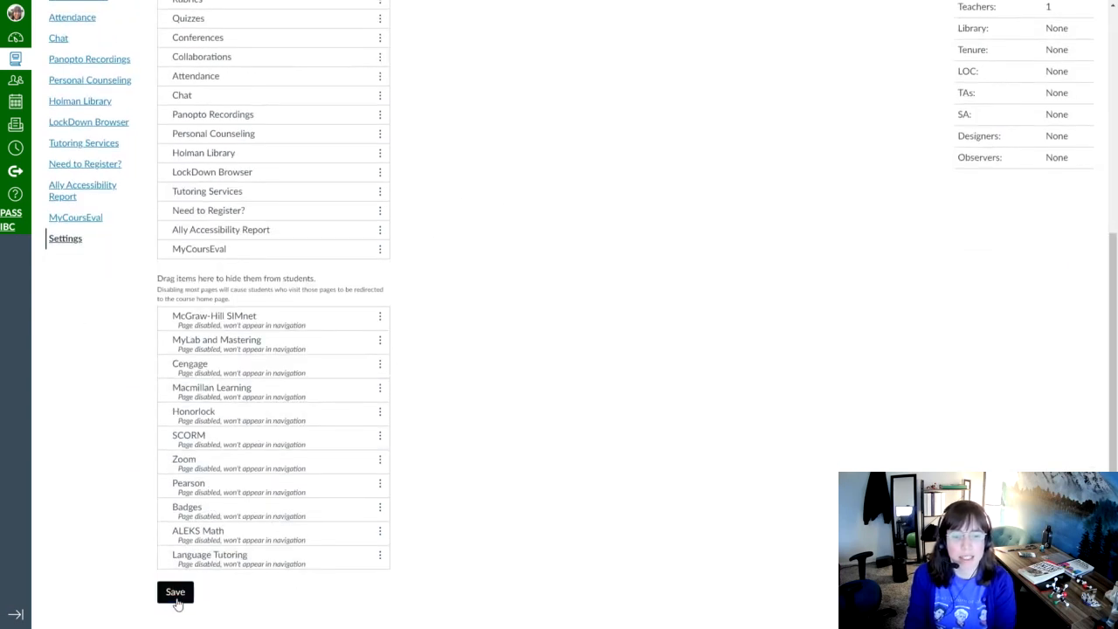
pyautogui.click(176, 594)
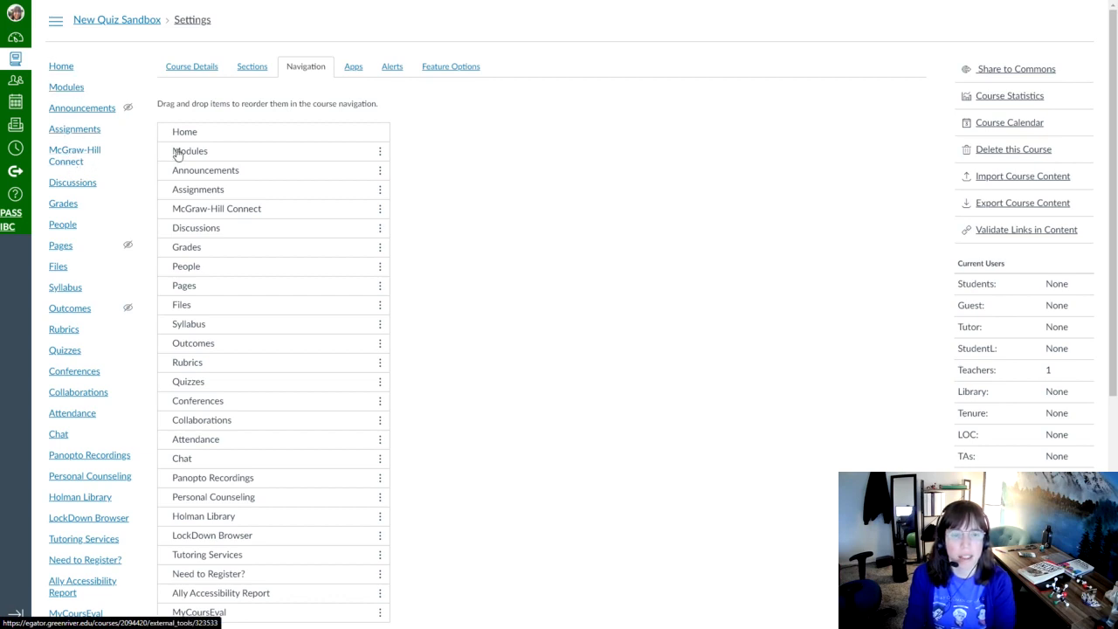
# - Open McGraw-Hill Connect from the course, begin the pairing setup and sign in with the prefilled Connect account credentials
pyautogui.click(73, 160)
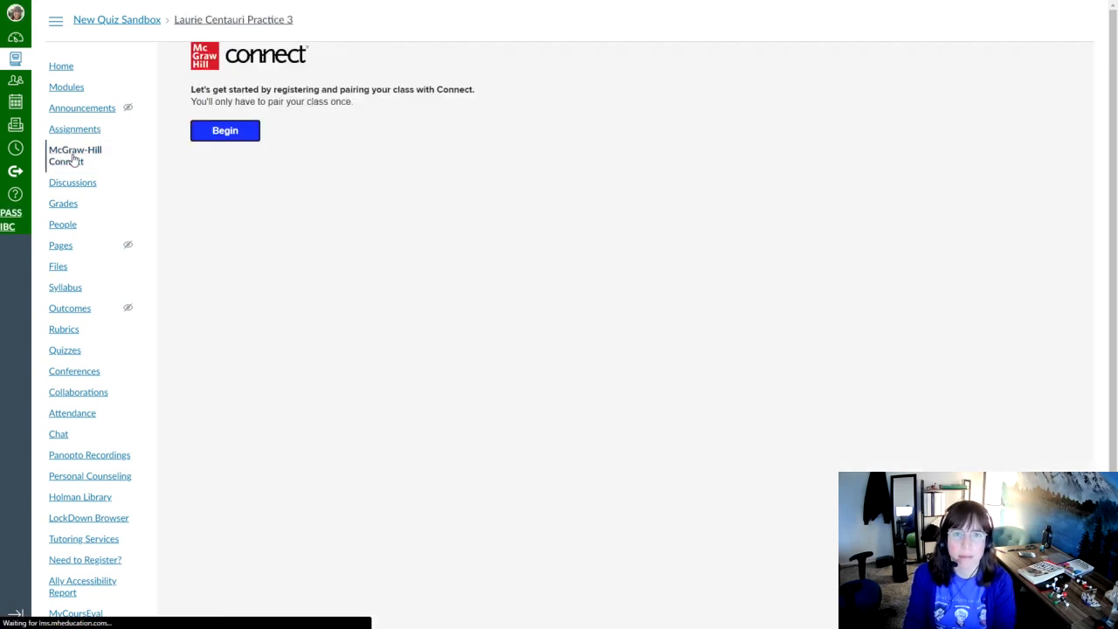
pyautogui.click(225, 131)
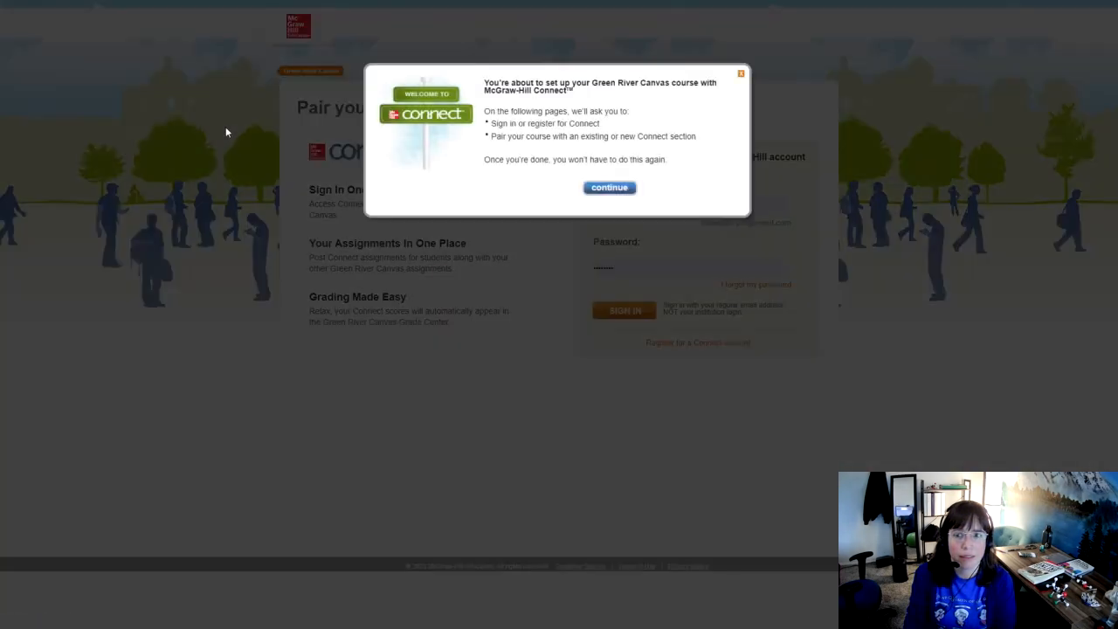
pyautogui.click(625, 188)
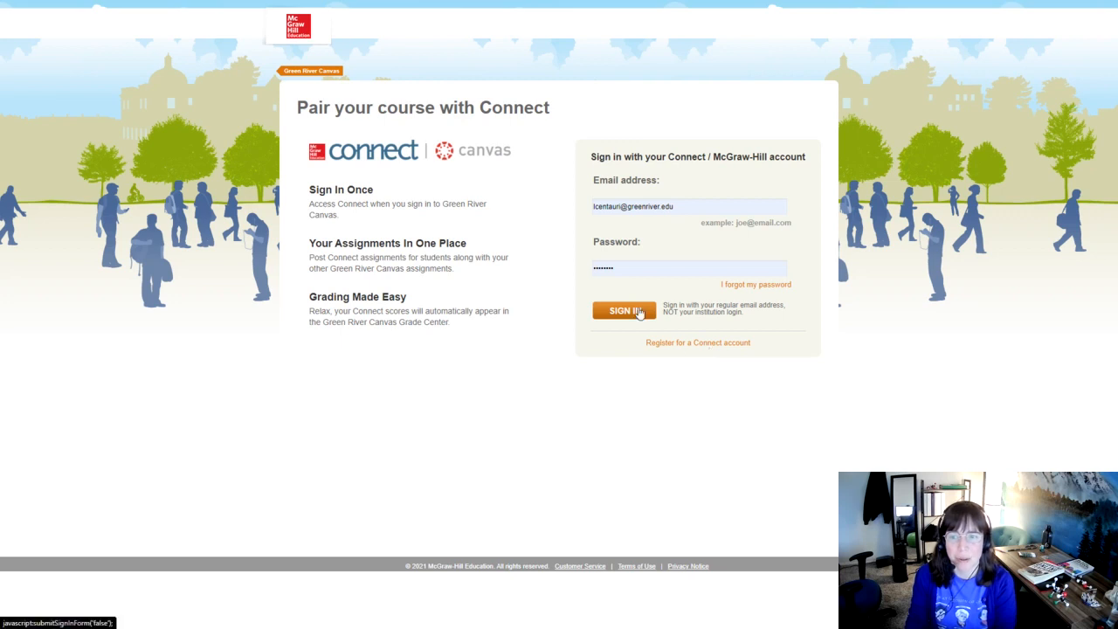
pyautogui.click(640, 313)
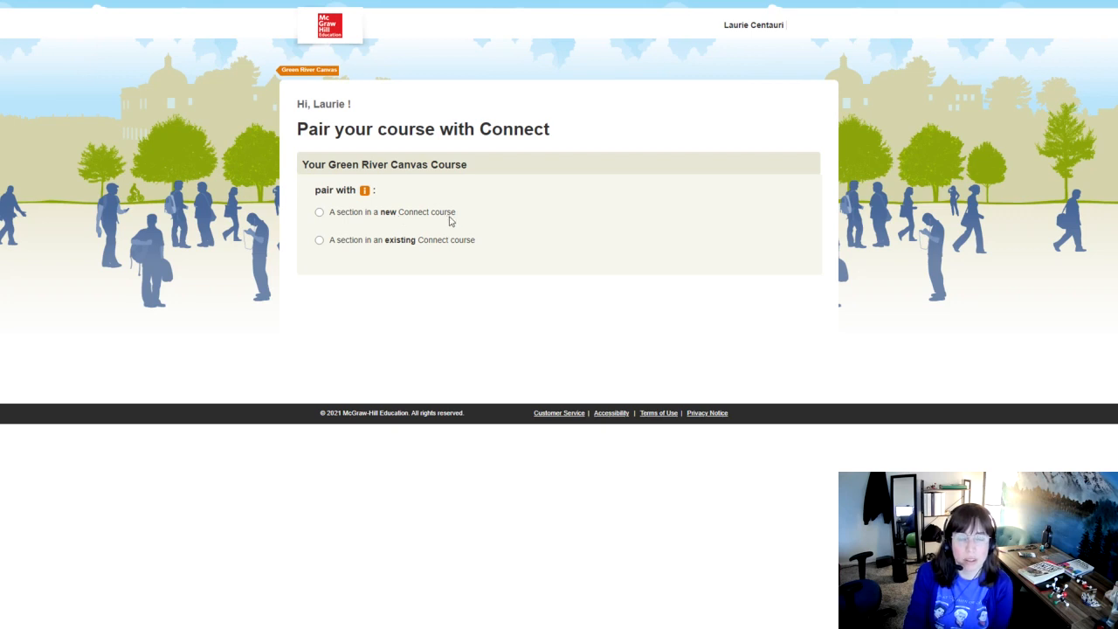
# - Choose pairing with a section in an existing Connect course and look through the available chemistry courses
pyautogui.click(319, 241)
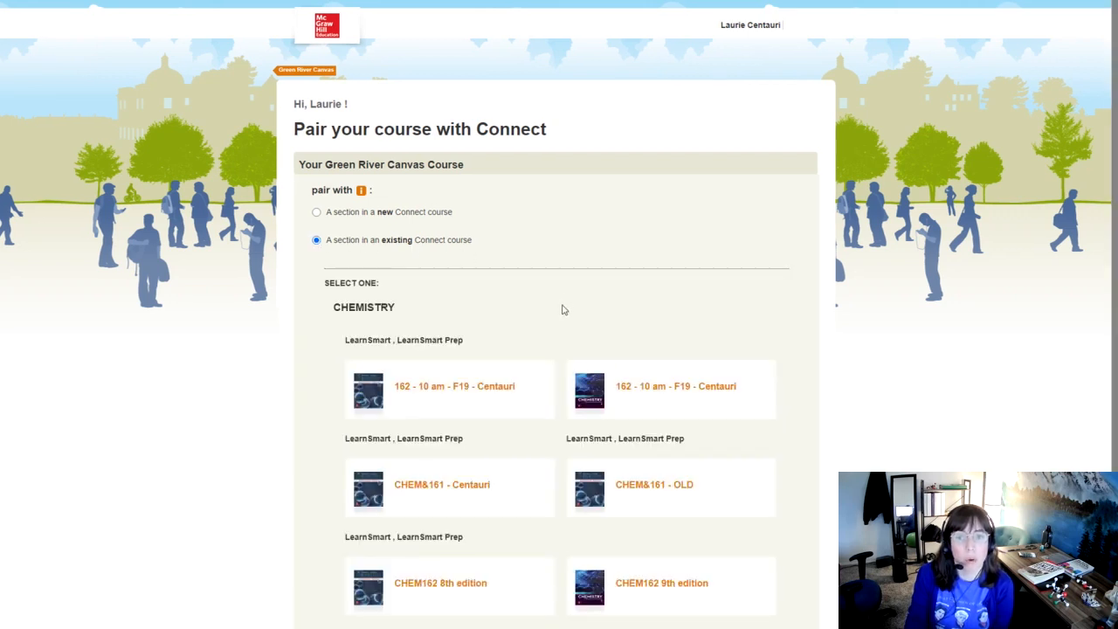
pyautogui.scroll(-3, 742, 458)
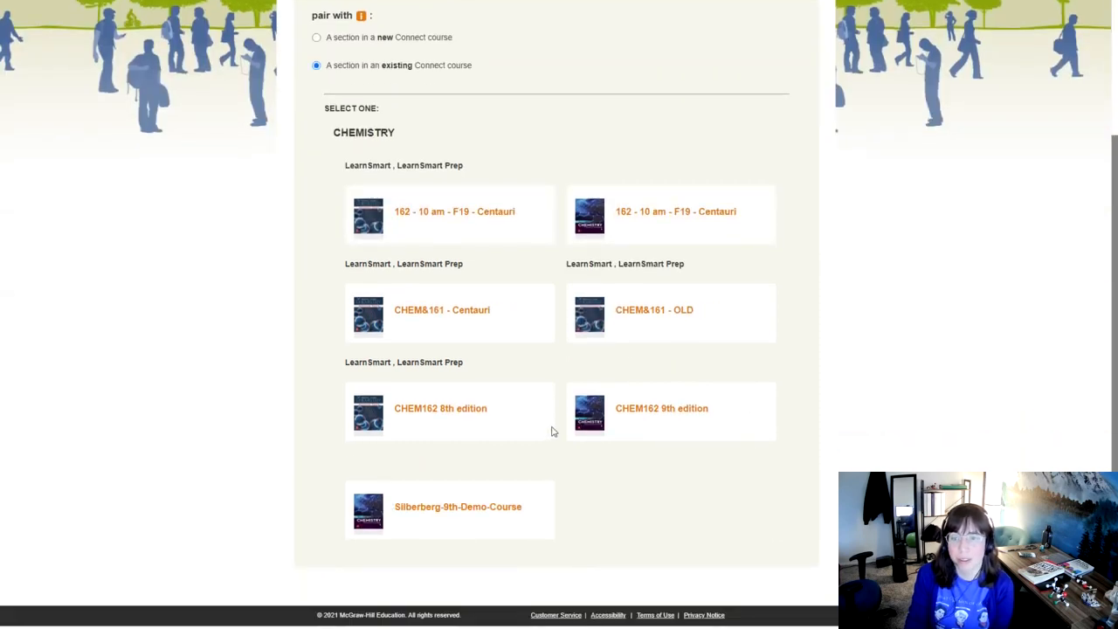
pyautogui.scroll(1, 552, 434)
pyautogui.scroll(2, 553, 432)
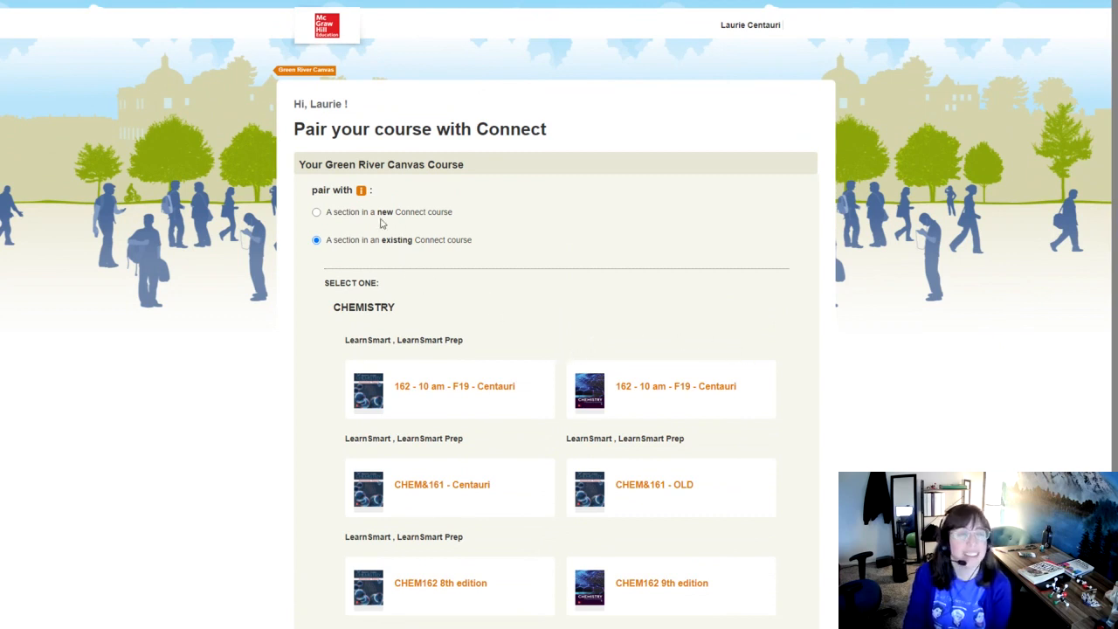
# - Choose pairing with a section in a new Connect course and search the titles for Silberberg
pyautogui.click(316, 214)
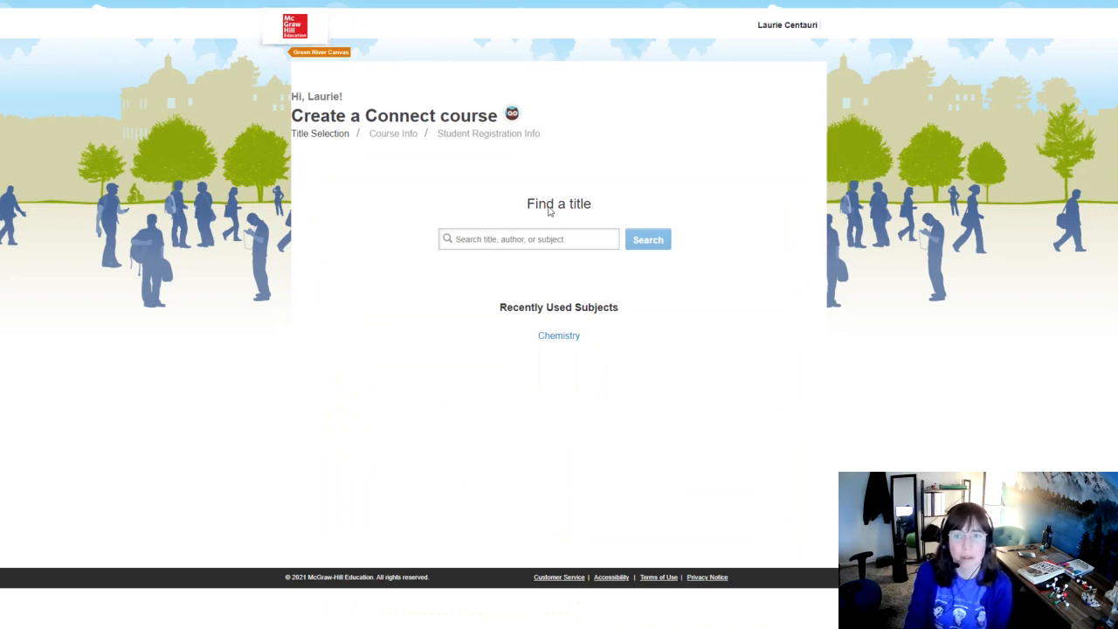
pyautogui.click(557, 237)
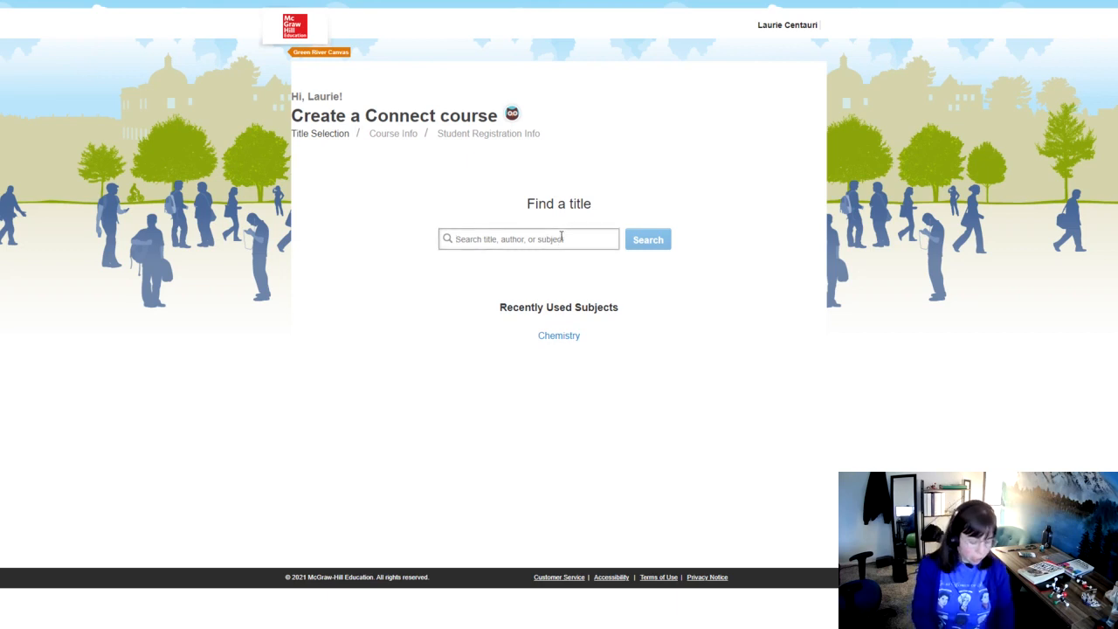
pyautogui.write('si')
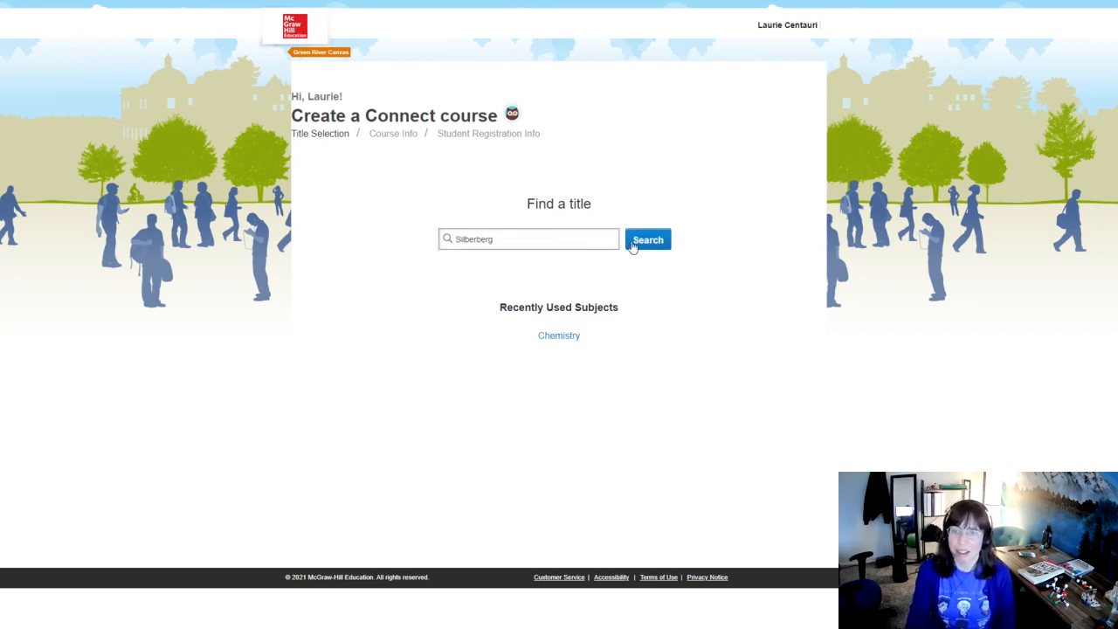
pyautogui.write('lberberg')
pyautogui.click(633, 245)
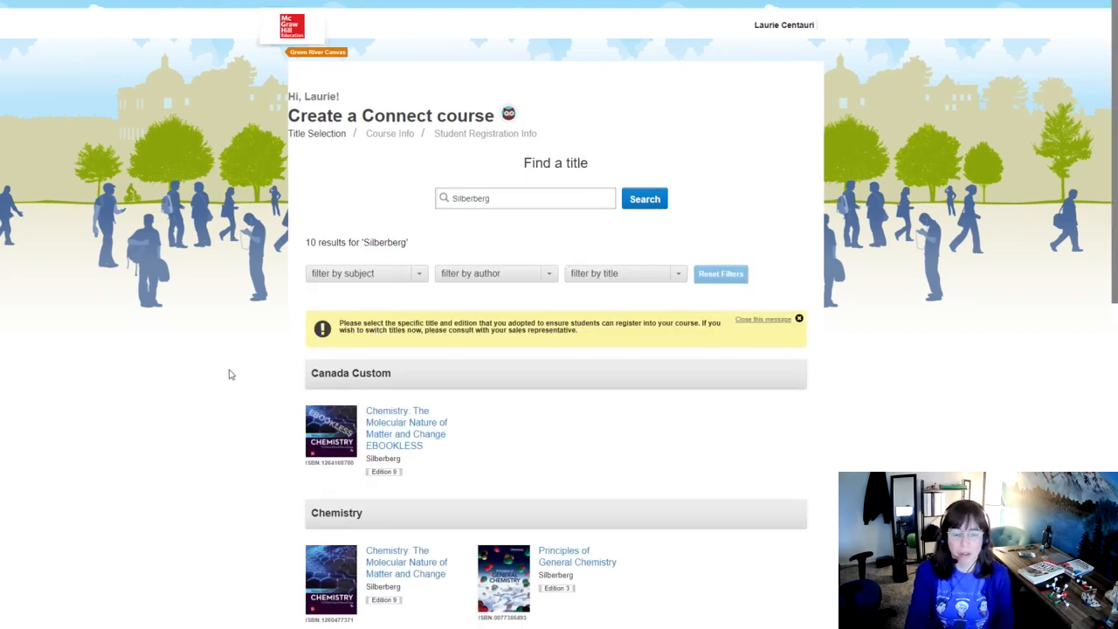
# - Select Chemistry: The Molecular Nature of Matter and Change, Edition 9, under the Chemistry heading as the course title
pyautogui.scroll(-2, 309, 392)
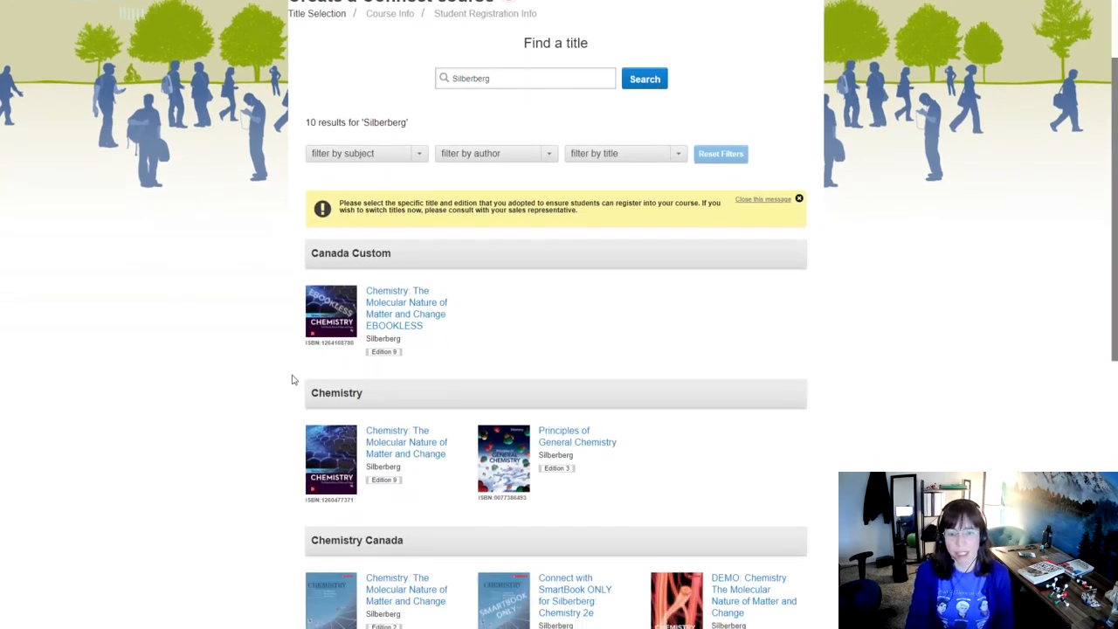
pyautogui.scroll(-1, 293, 379)
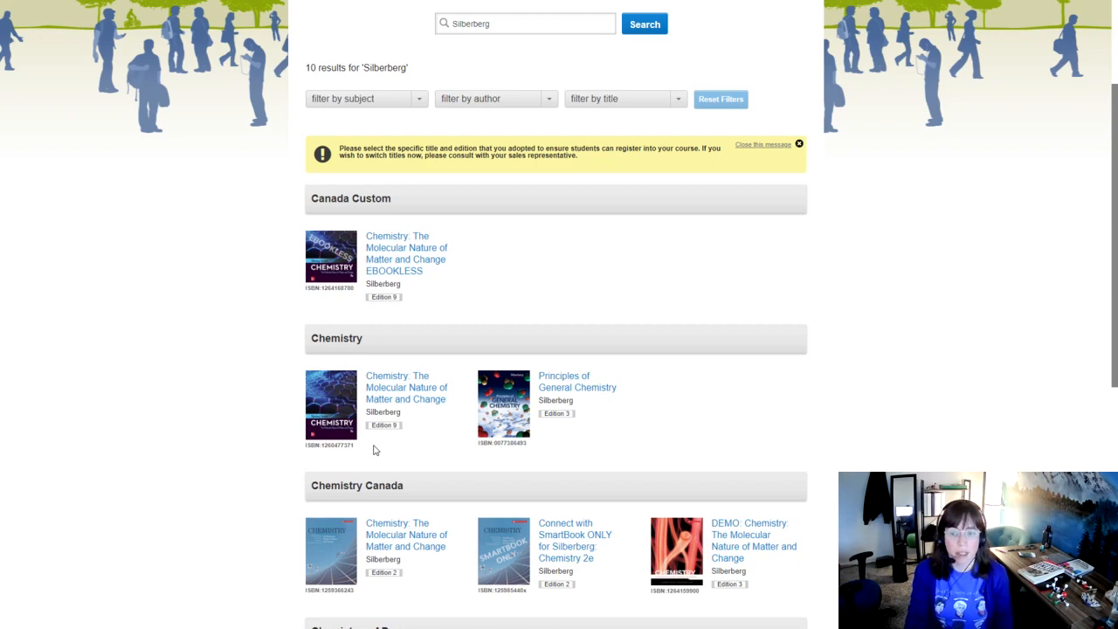
pyautogui.click(392, 395)
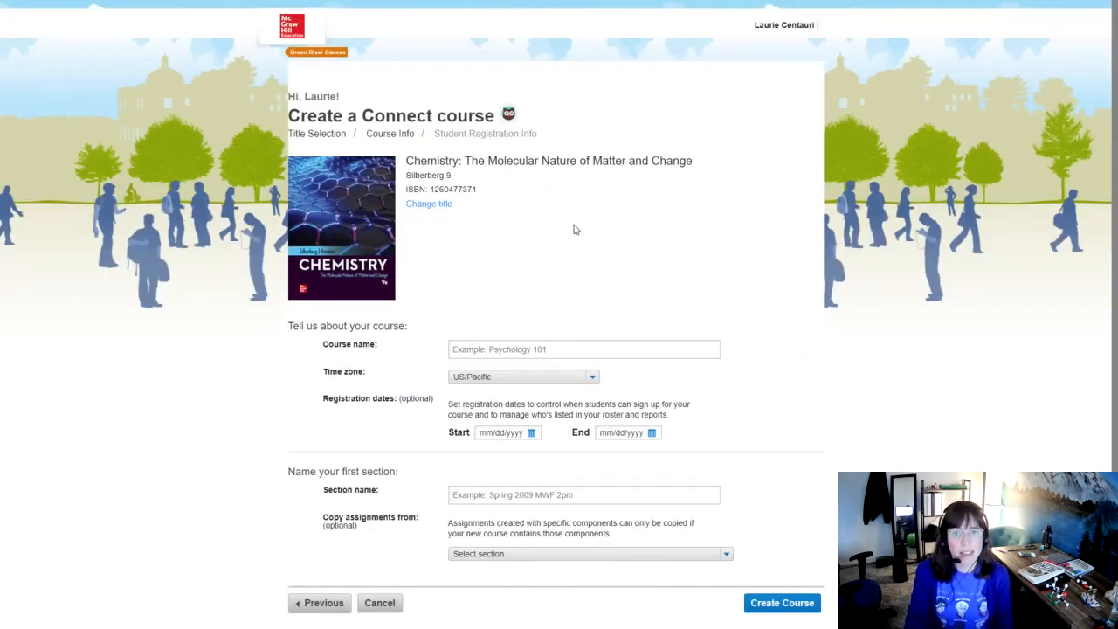
# - Name the course CHEM162 9th edition and set its registration dates from 05/03/2021 to 06/17/2021
pyautogui.click(506, 349)
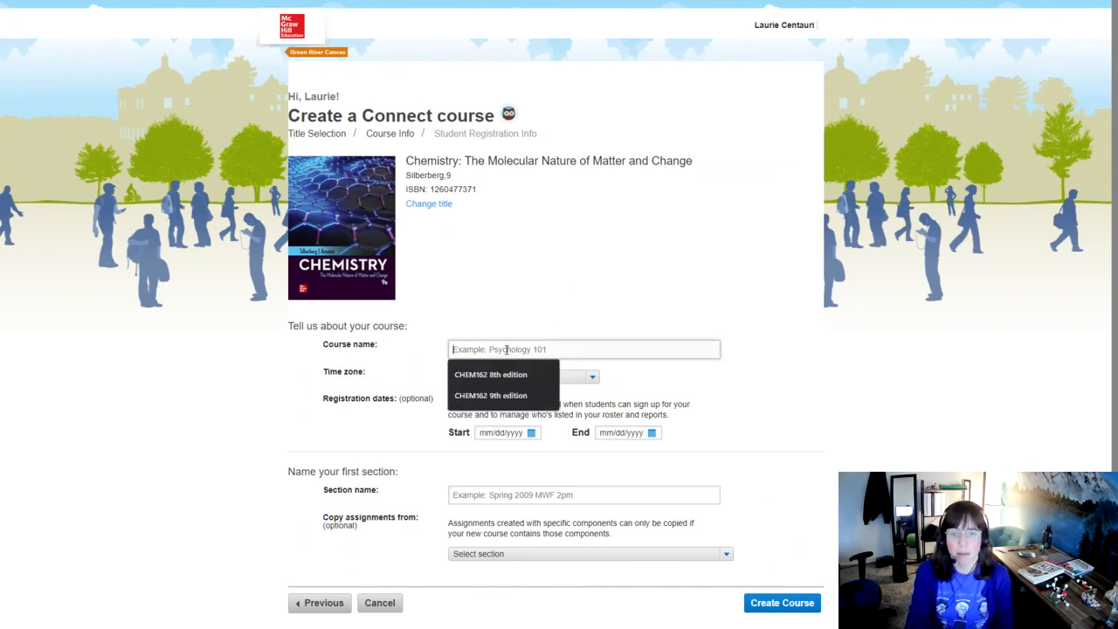
pyautogui.click(511, 397)
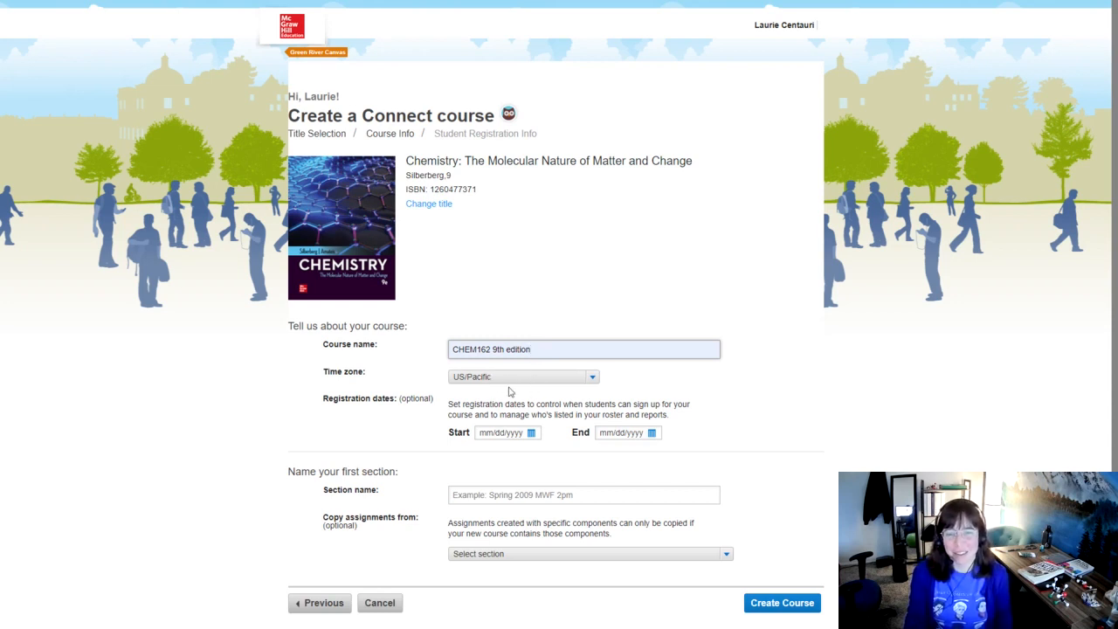
pyautogui.click(528, 432)
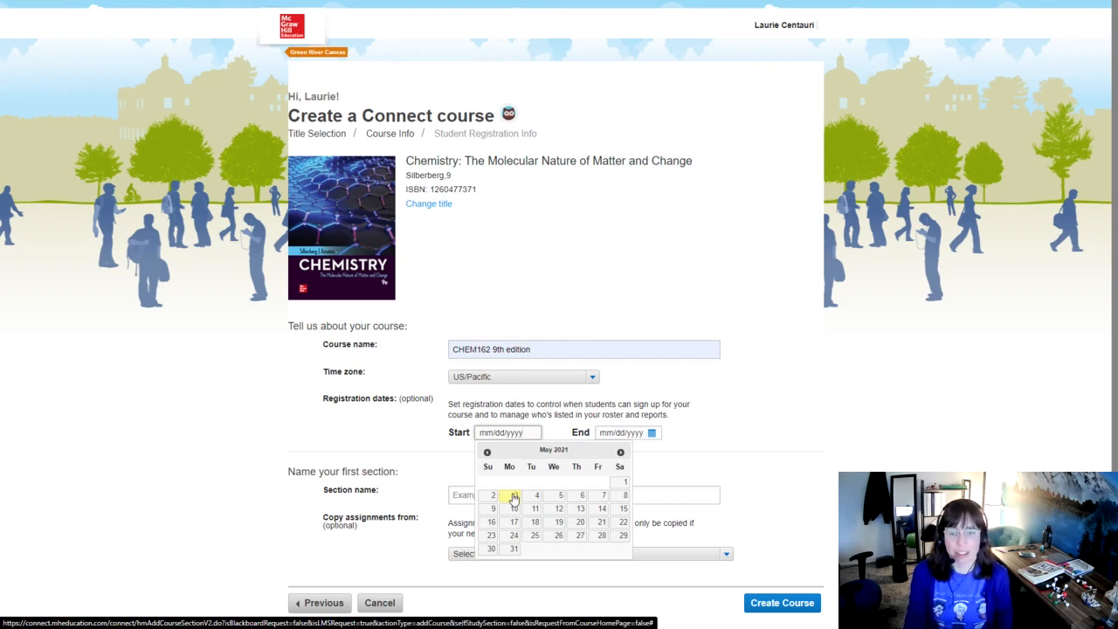
pyautogui.click(514, 496)
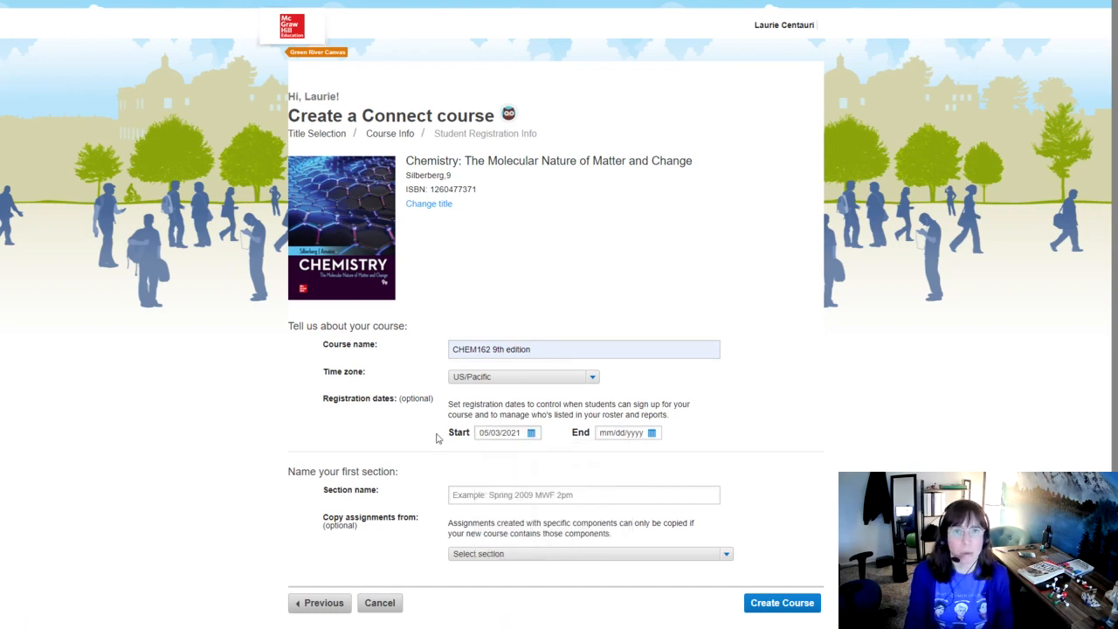
pyautogui.click(637, 433)
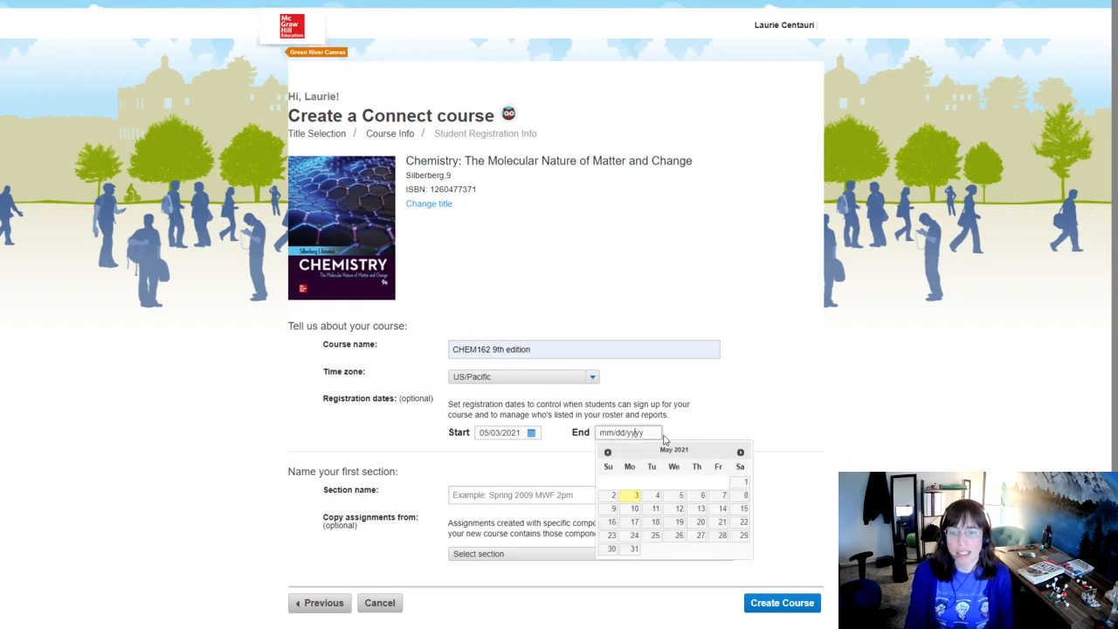
pyautogui.click(741, 453)
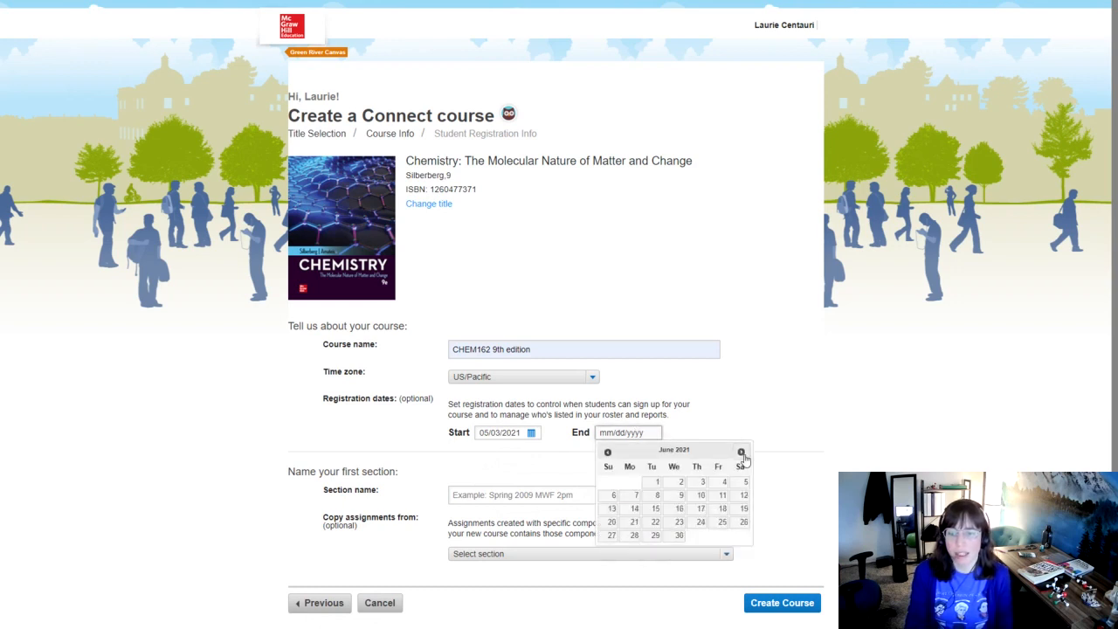
pyautogui.click(699, 512)
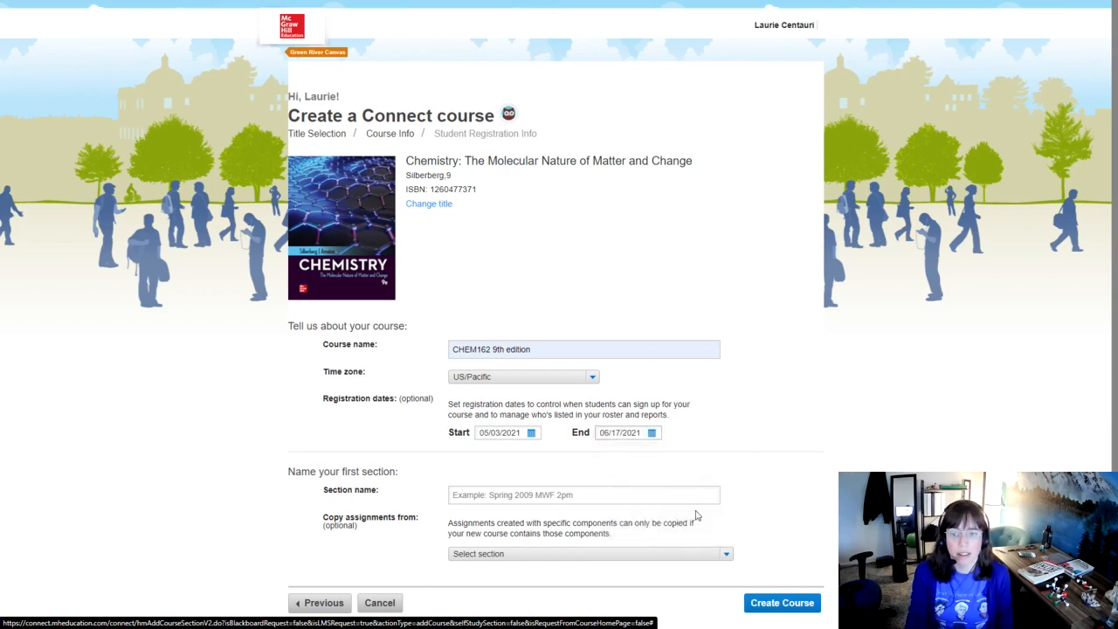
# - Name the first section Section A Fall 2021 Virtual - Hybrid, leave assignment copying unselected, and create the course
pyautogui.click(510, 494)
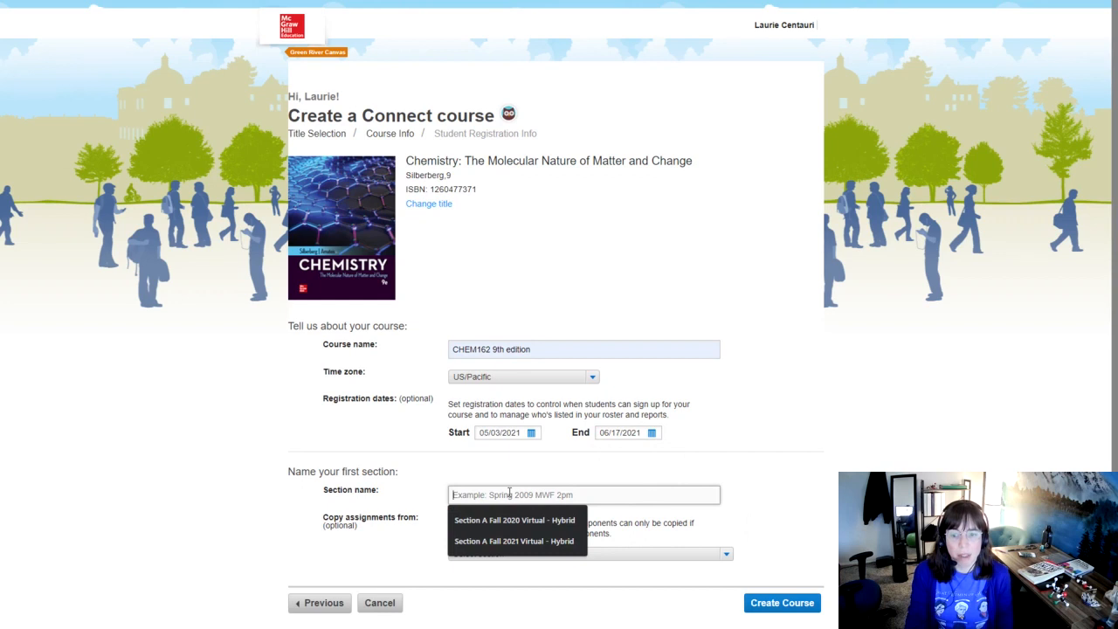
pyautogui.click(514, 539)
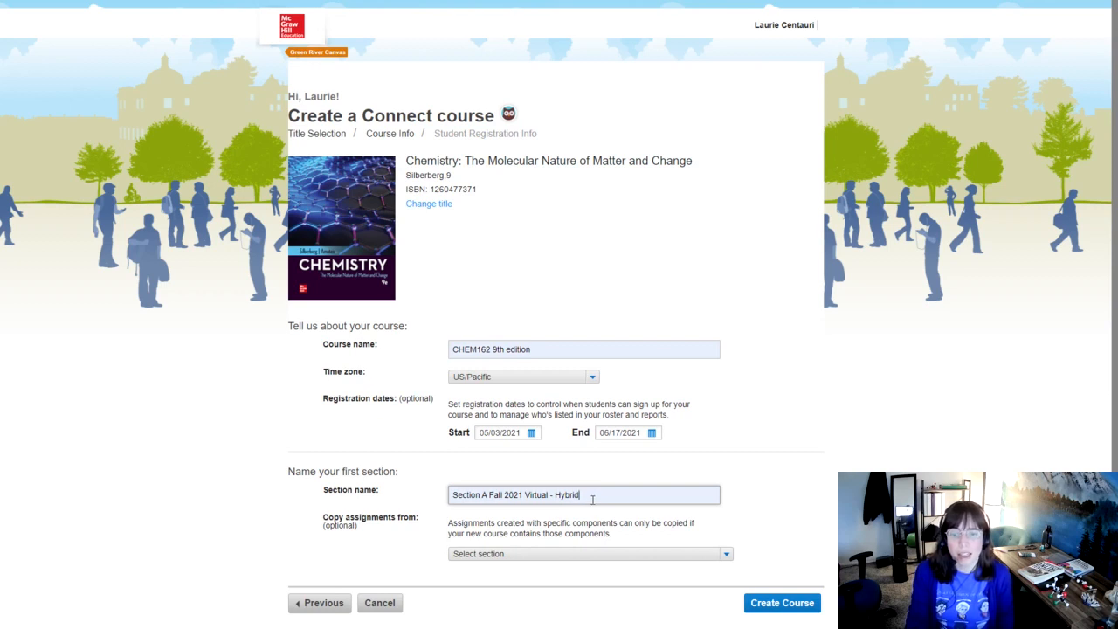
pyautogui.scroll(-1, 620, 537)
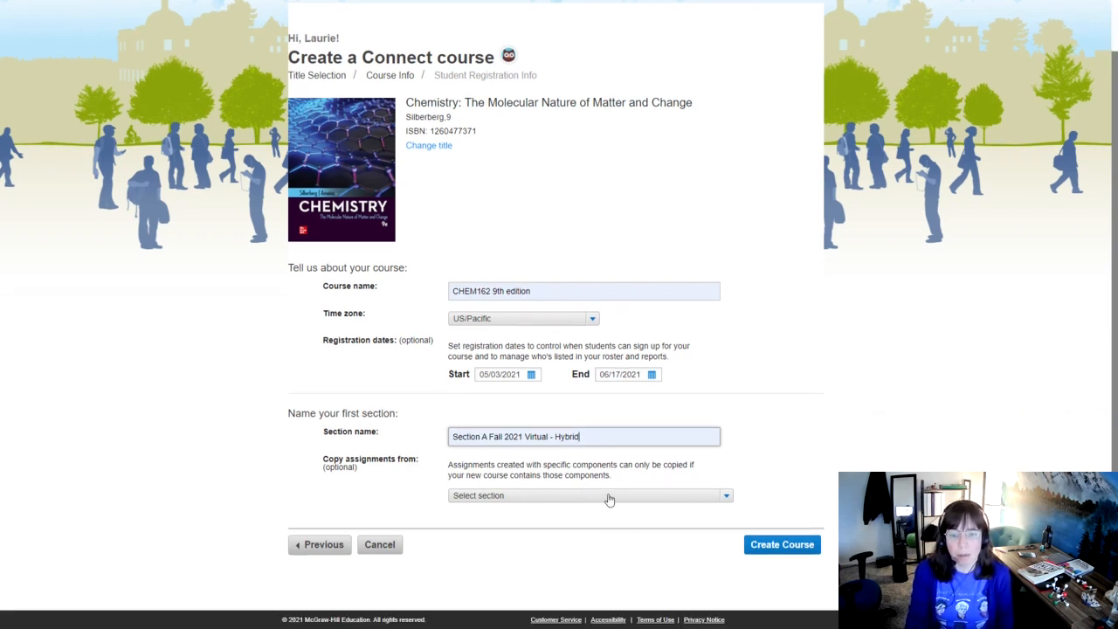
pyautogui.click(610, 495)
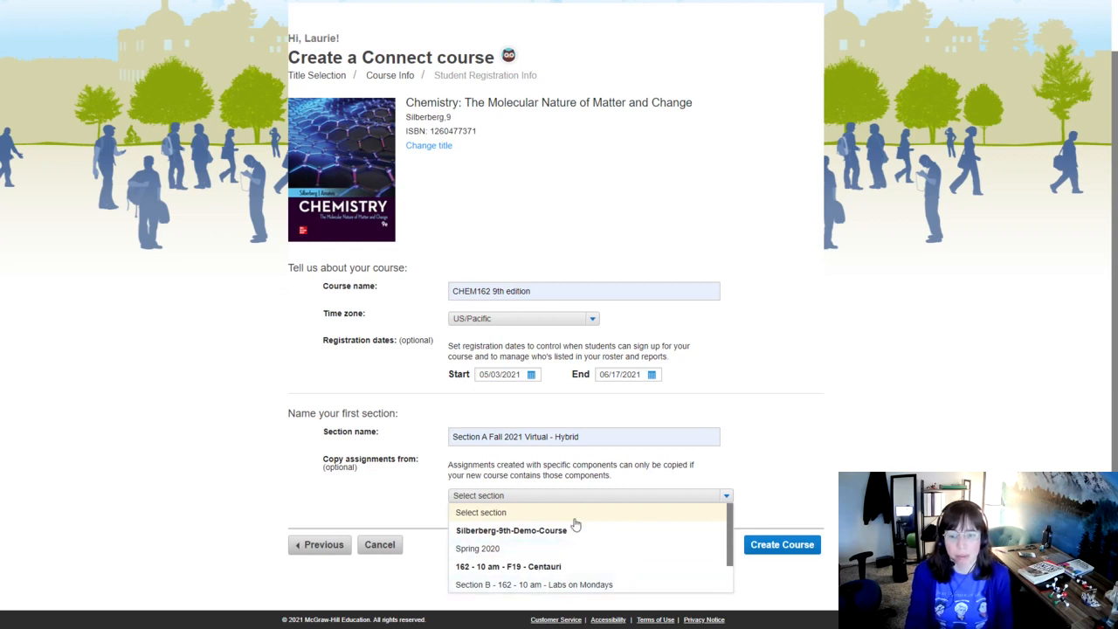
pyautogui.click(762, 462)
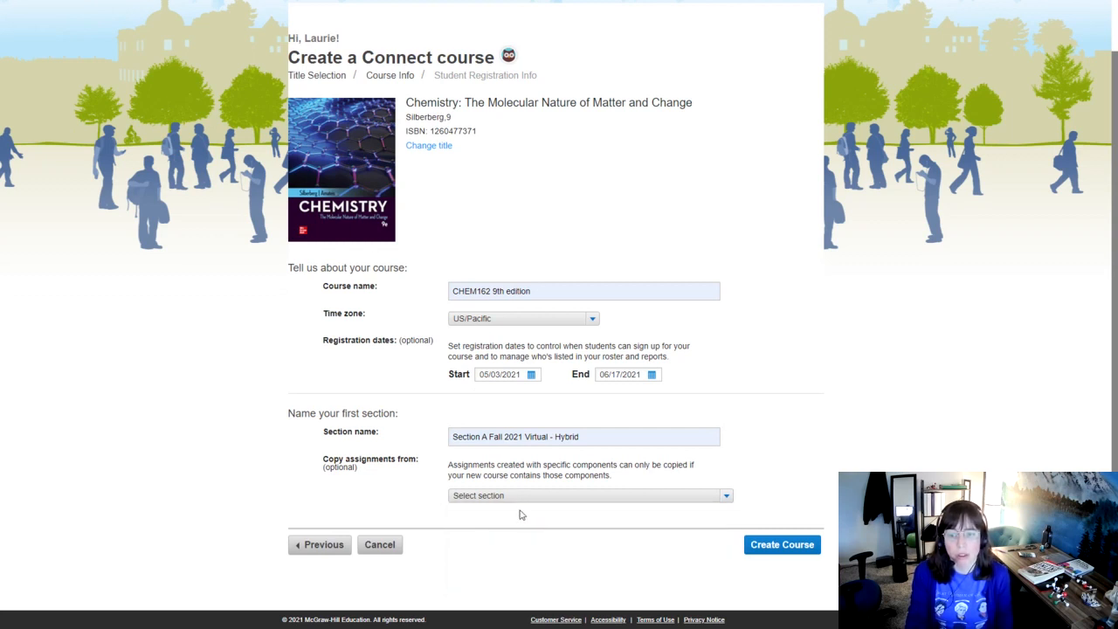
pyautogui.click(782, 545)
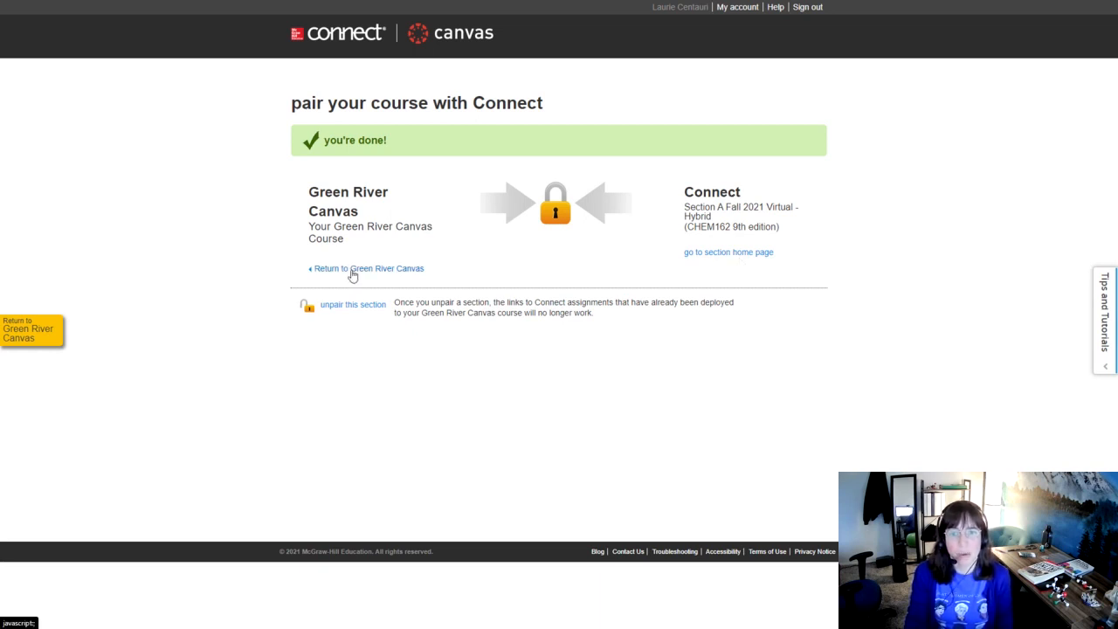
# - View the paired section's home page in Connect, and return to the Green River Canvas course
pyautogui.click(722, 255)
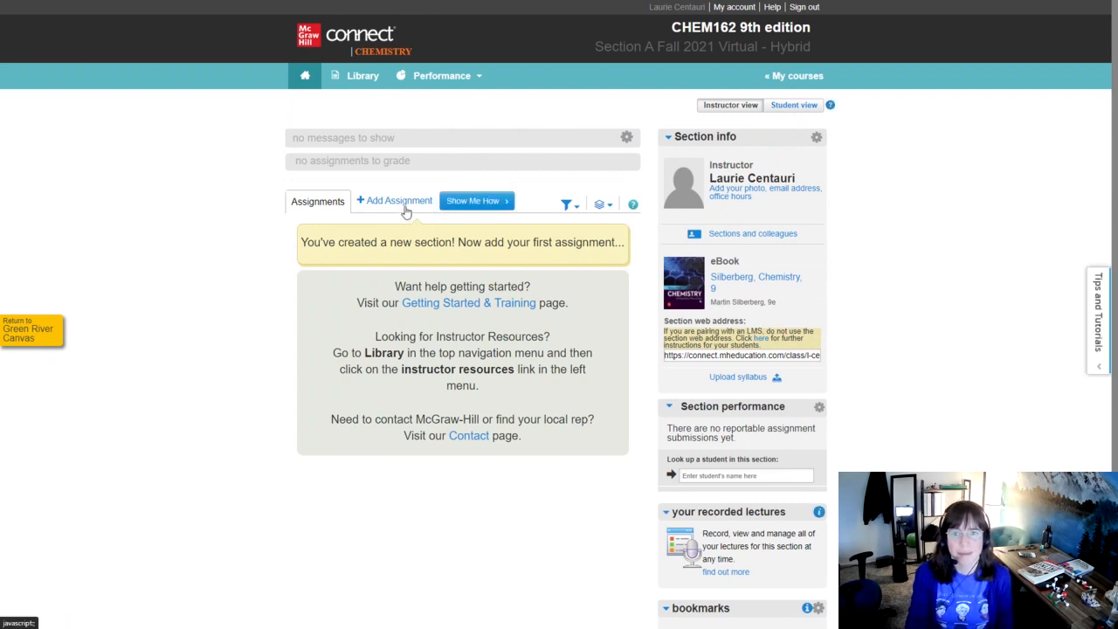
pyautogui.click(30, 333)
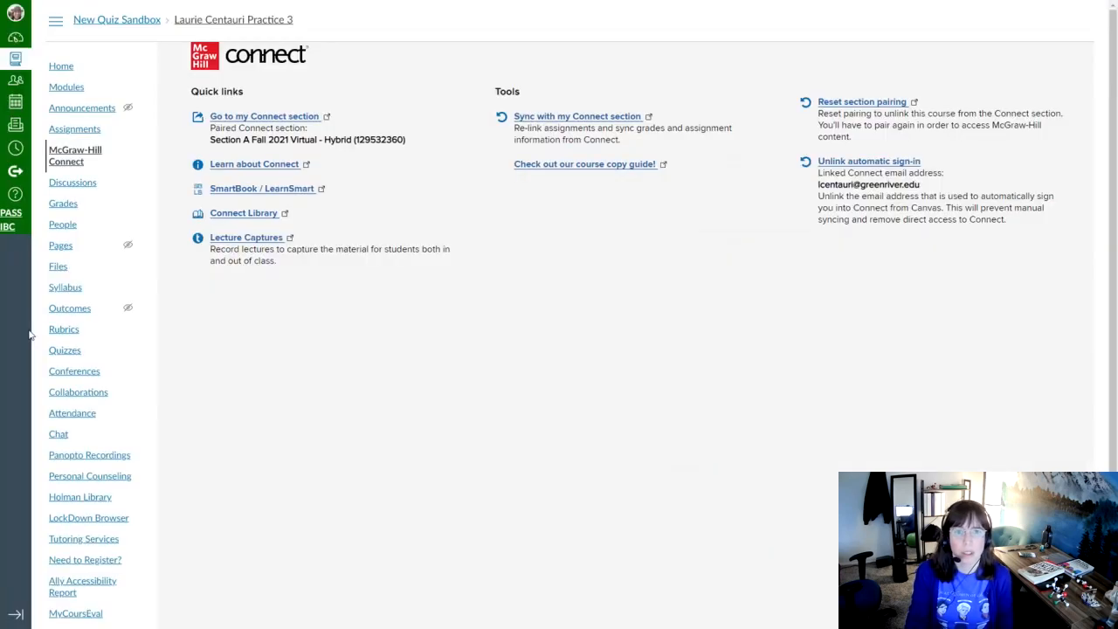